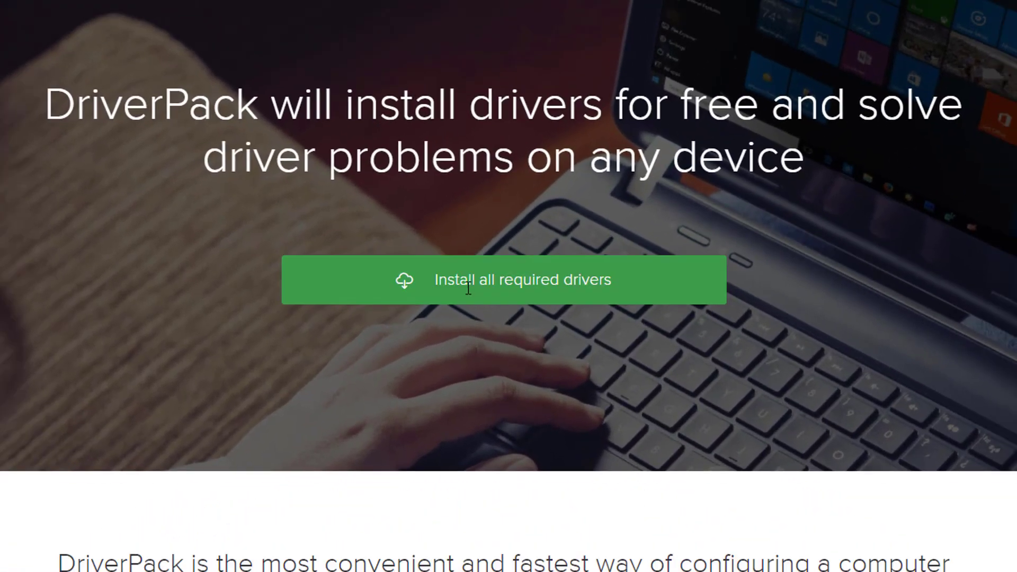
Download the DriverPack online installer from the website and run it, accepting the security warning.
click(405, 286)
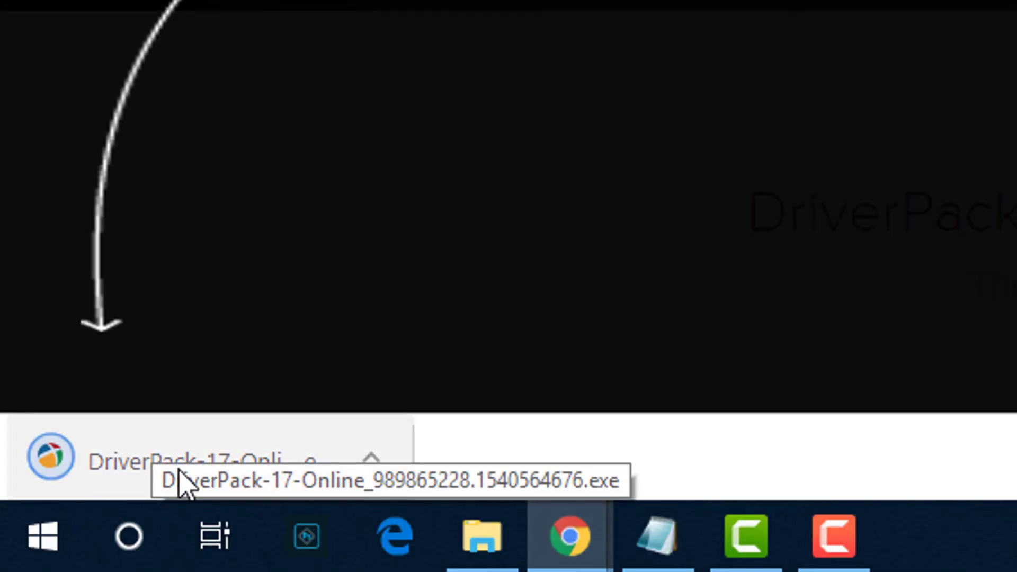
click(182, 471)
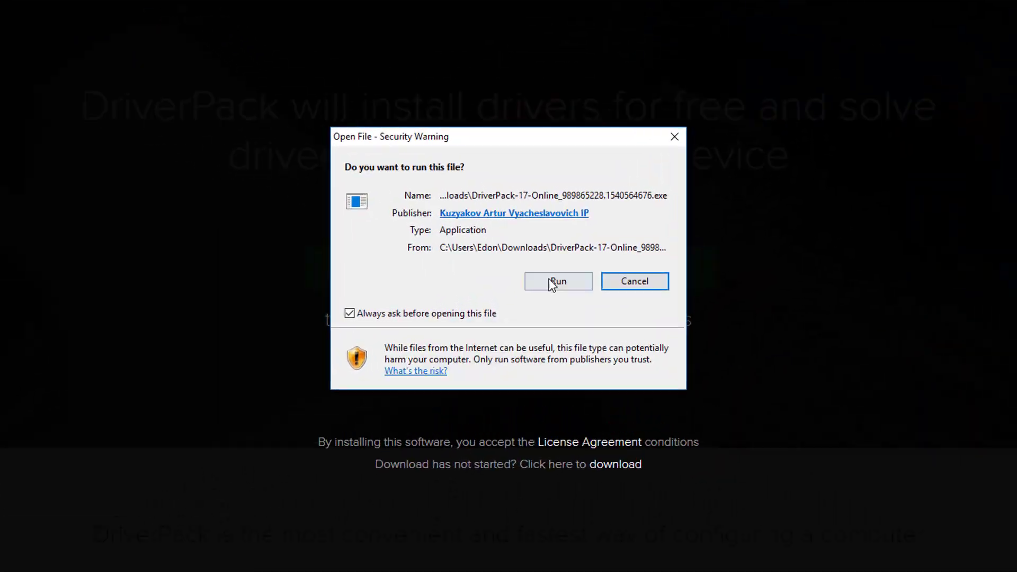
click(541, 291)
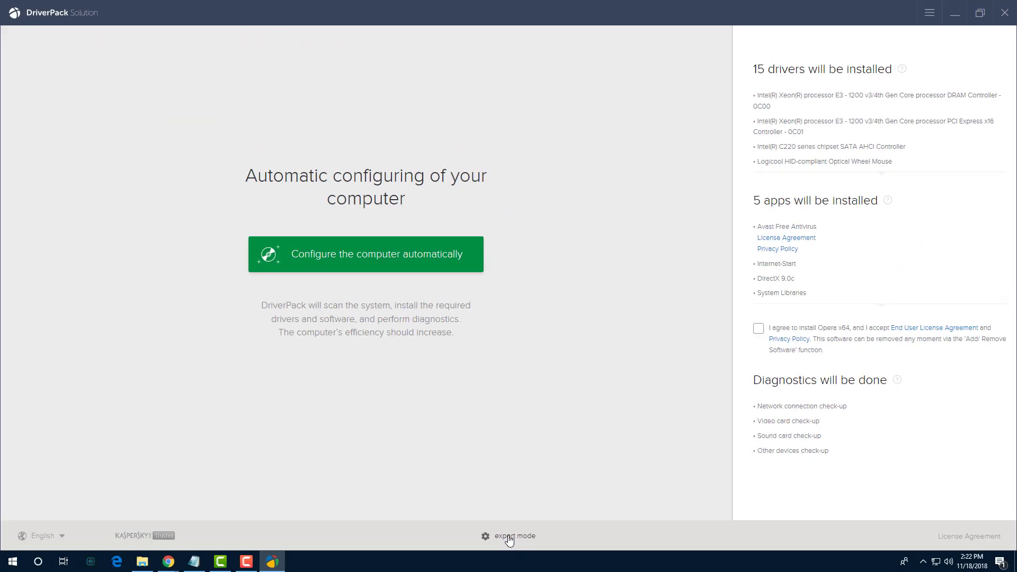
Switch to expert mode and deselect all most required drivers, driver updates and driver toolkits.
click(509, 424)
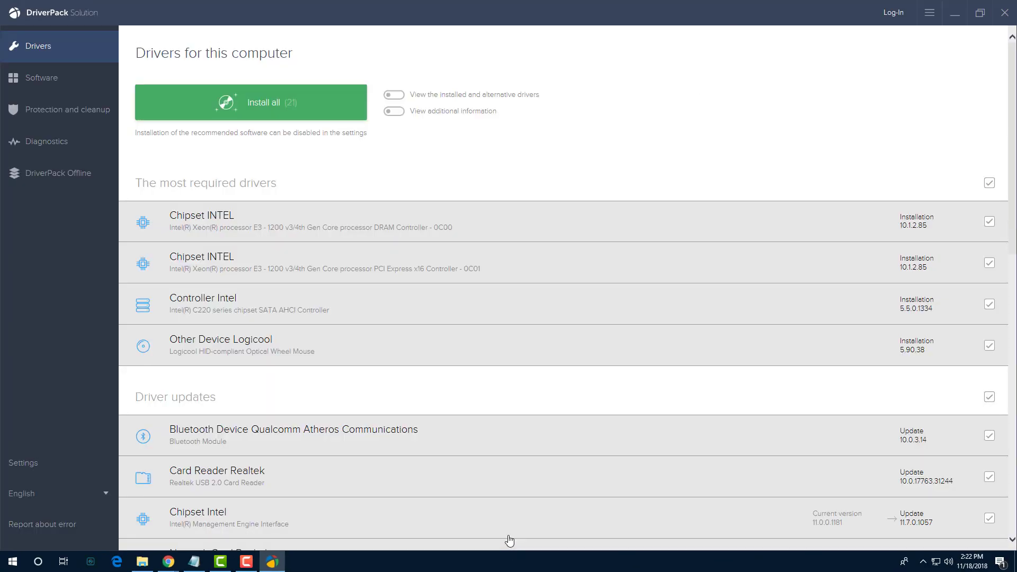
click(989, 182)
scroll(992, 305, down, 3)
click(989, 239)
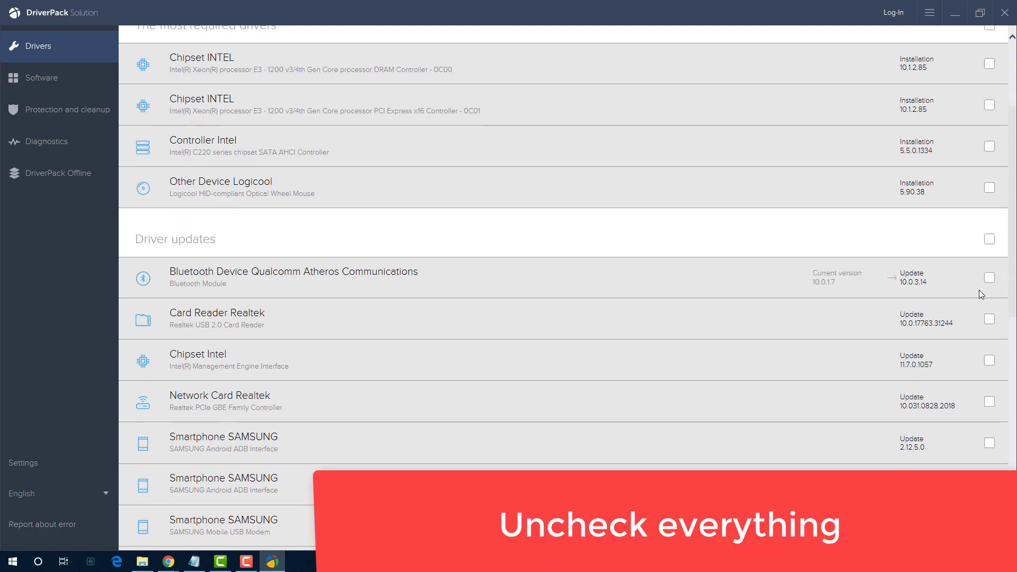
scroll(953, 329, down, 10)
click(989, 206)
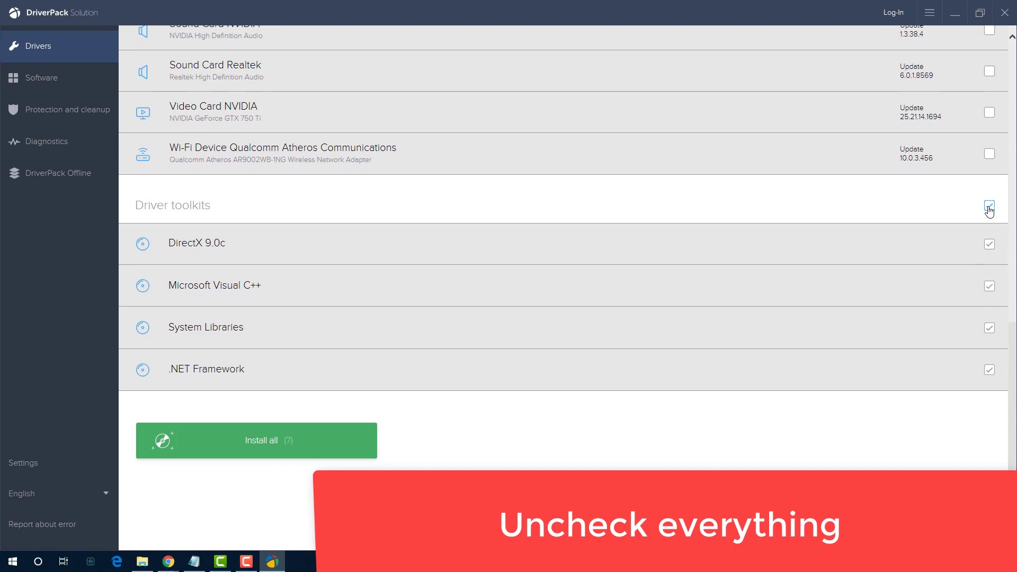
Deselect Opera Browser, Avast Free Antivirus and Internet-Start in the recommended software list.
click(81, 82)
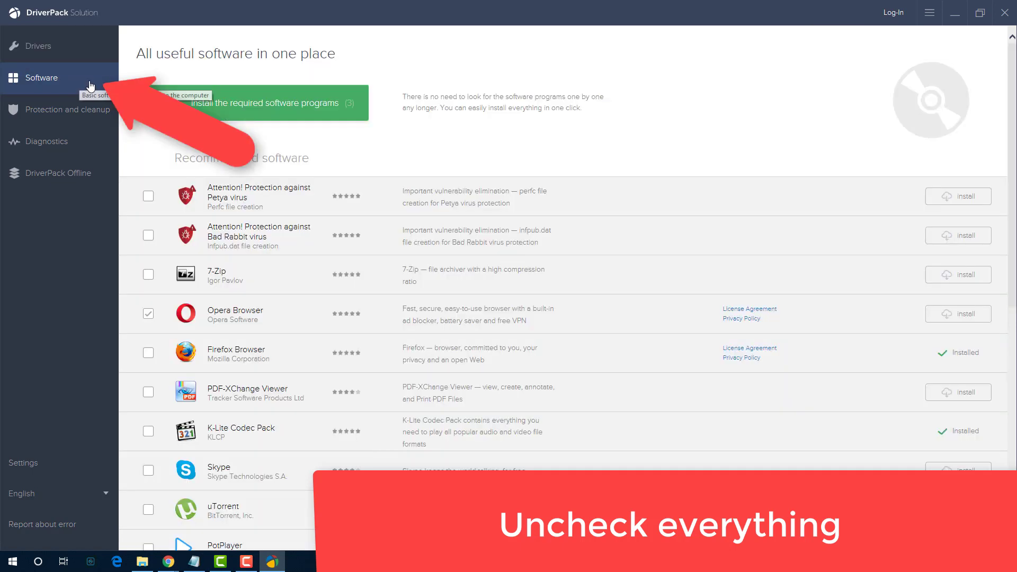
scroll(131, 193, down, 3)
click(148, 156)
scroll(145, 325, down, 5)
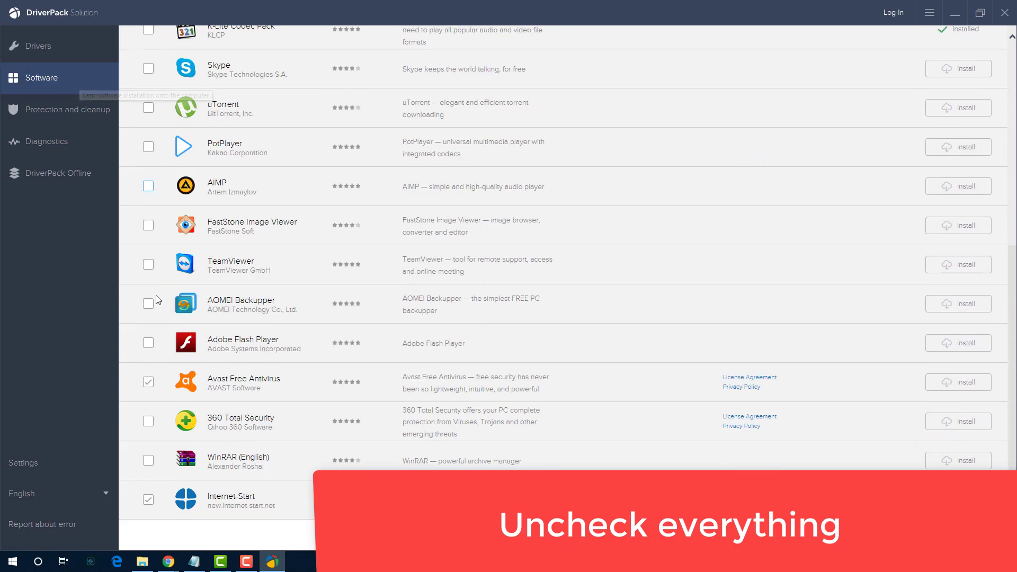
click(148, 451)
scroll(177, 363, up, 10)
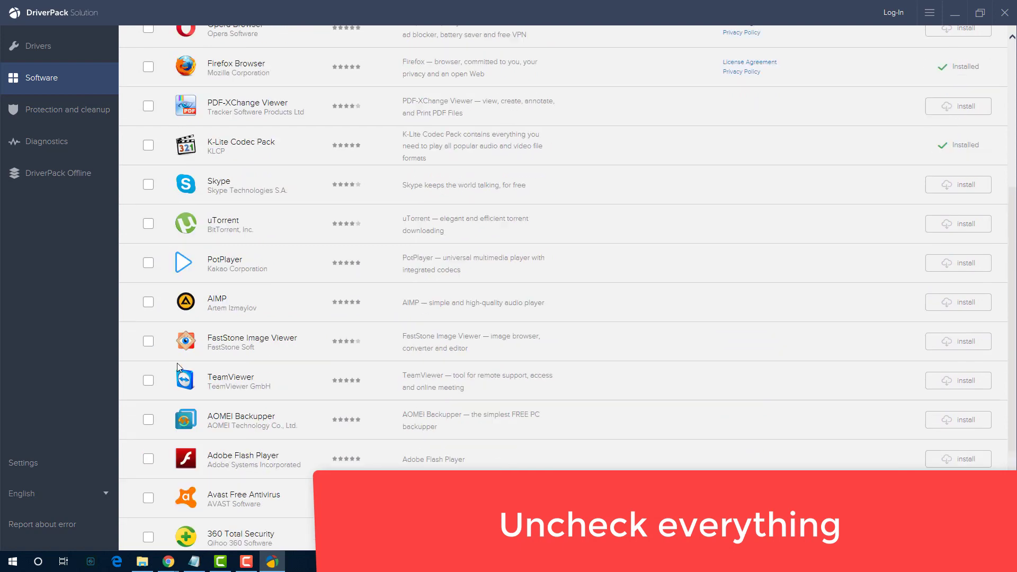
Deselect the removal of 4K Video Downloader 4.1 and the installation of Avast Free Antivirus under protection and cleanup.
click(37, 113)
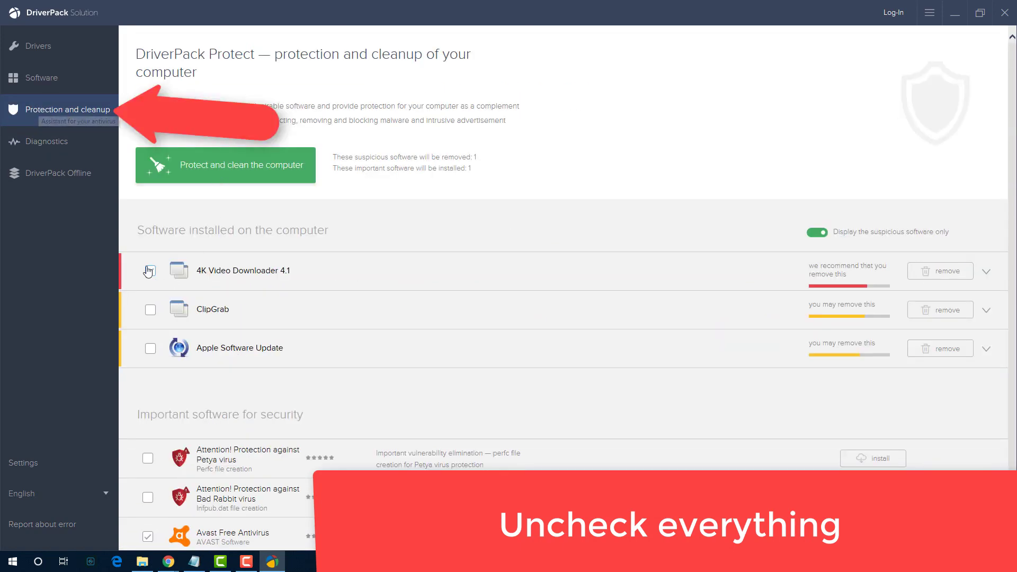
scroll(306, 278, down, 1)
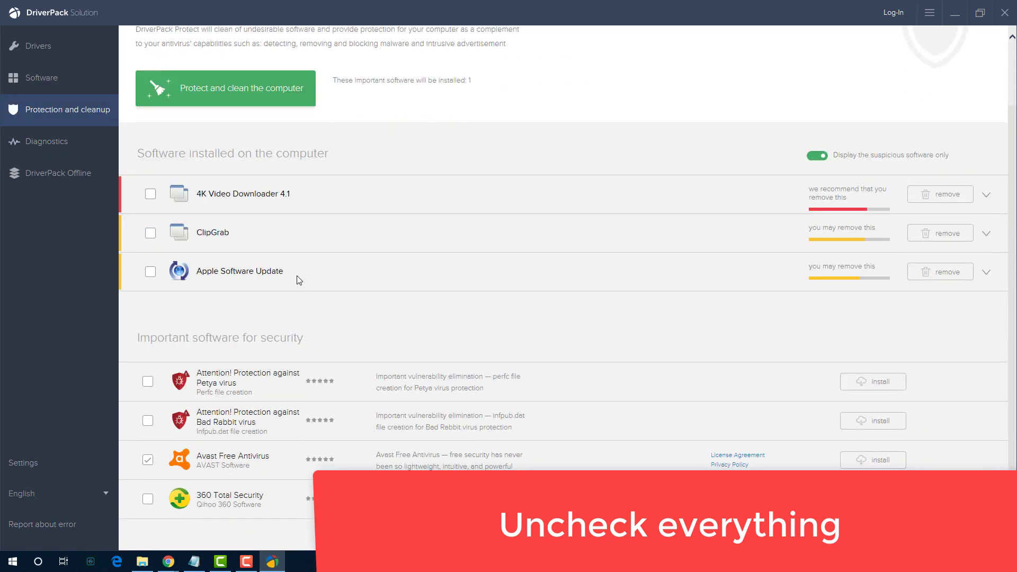
click(147, 459)
scroll(87, 243, up, 1)
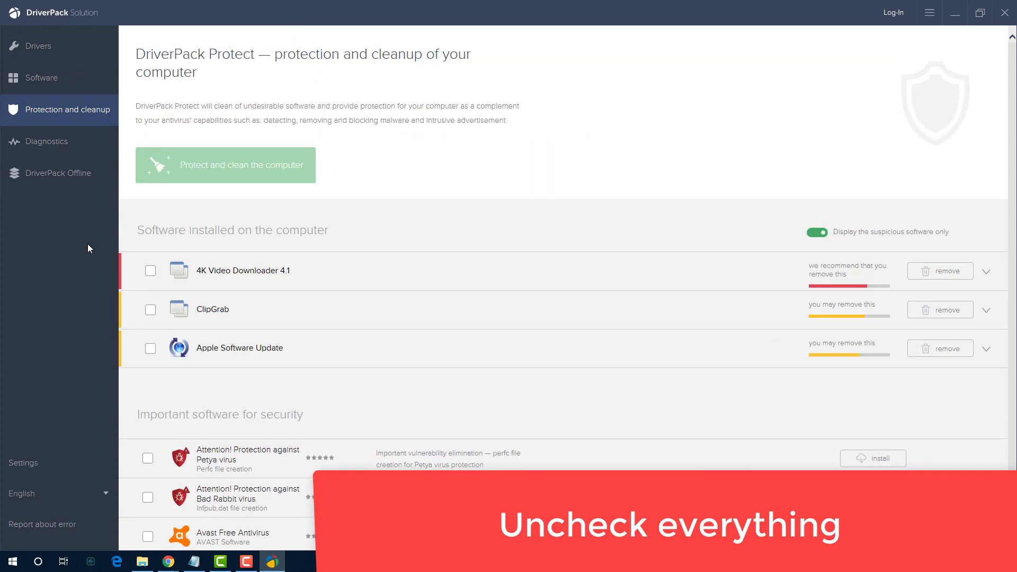
Examine the computer's hardware information in the diagnostics and the DriverPack Offline download options.
click(69, 143)
scroll(159, 264, down, 20)
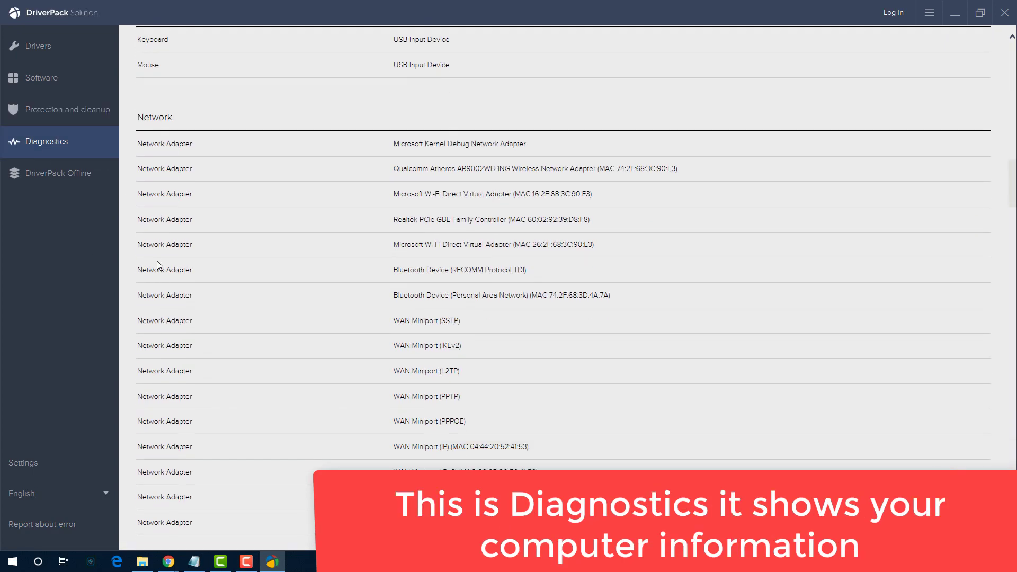
scroll(155, 260, down, 20)
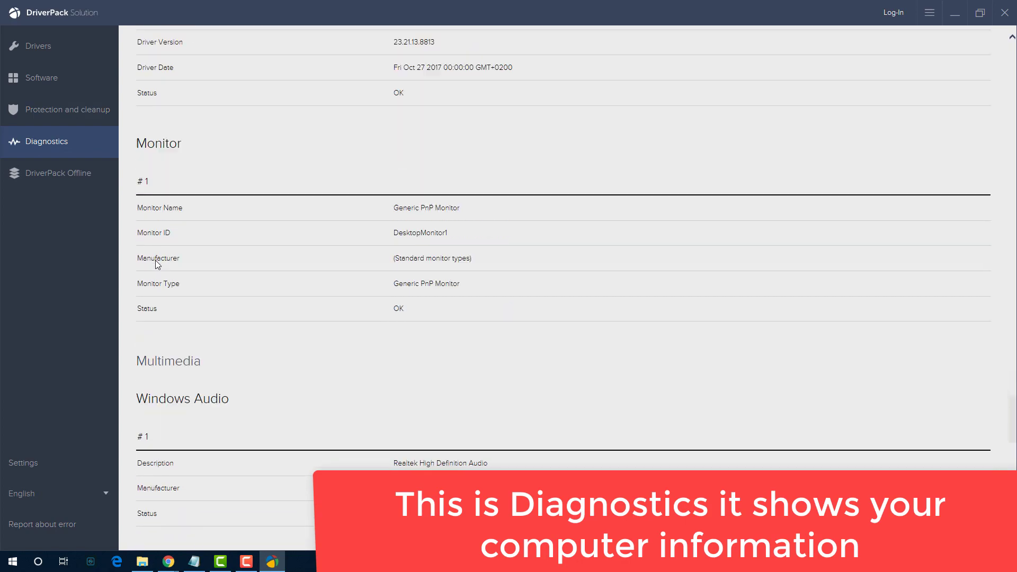
scroll(155, 259, up, 18)
scroll(159, 258, up, 20)
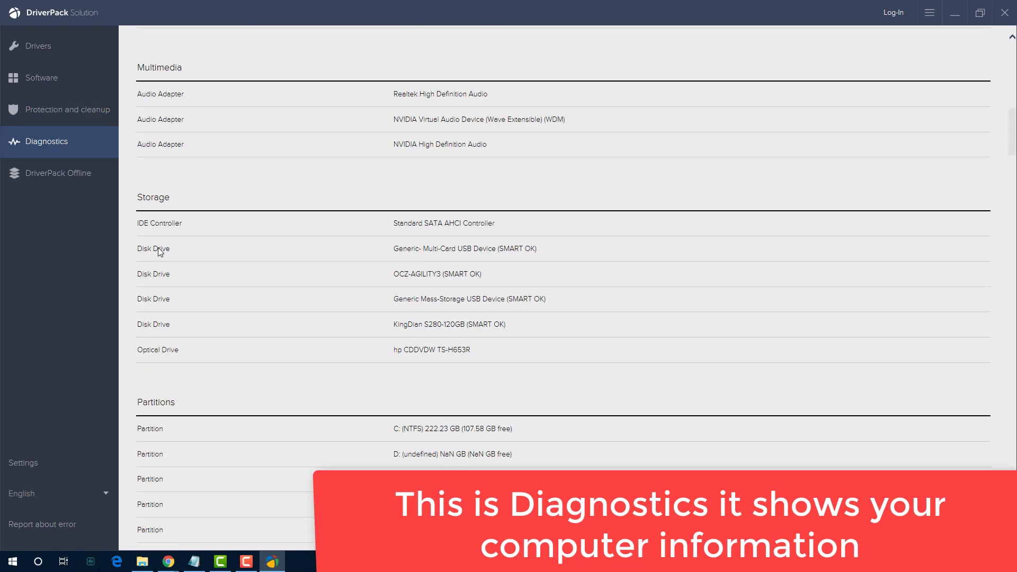
click(97, 181)
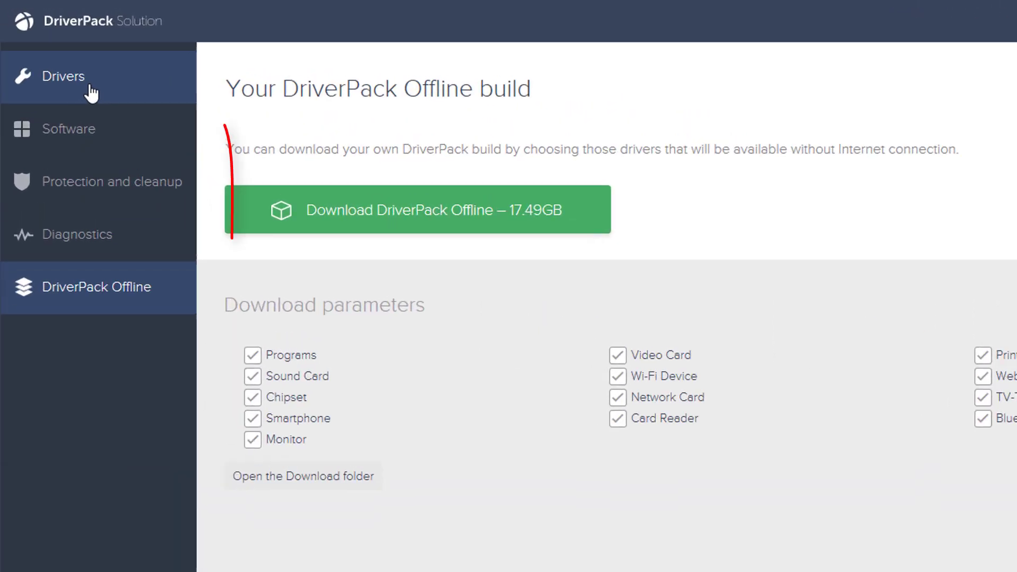
Select the most required drivers for installation: both Intel chipset controllers, the Intel SATA controller and the Logicool mouse.
click(31, 46)
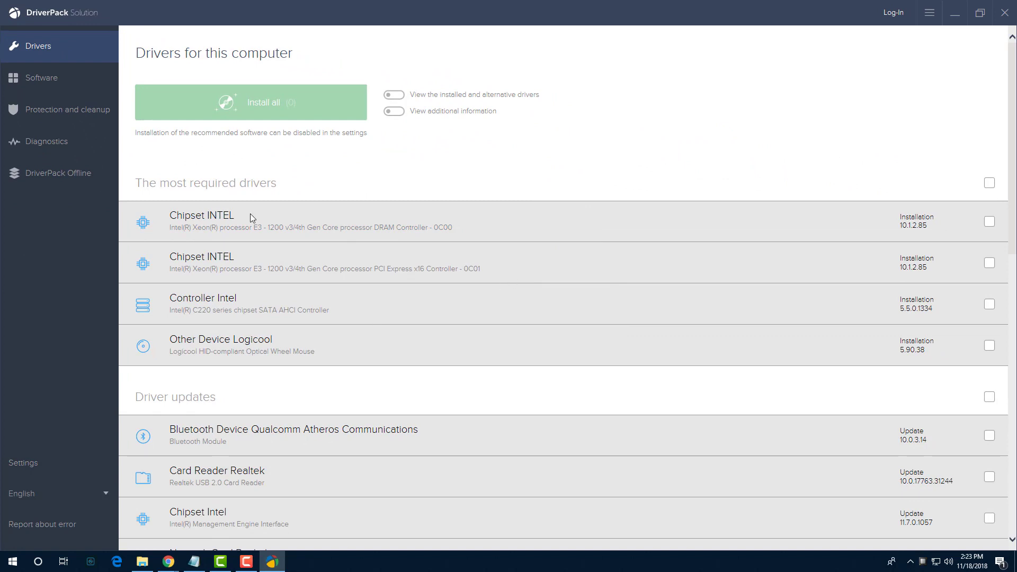
click(988, 222)
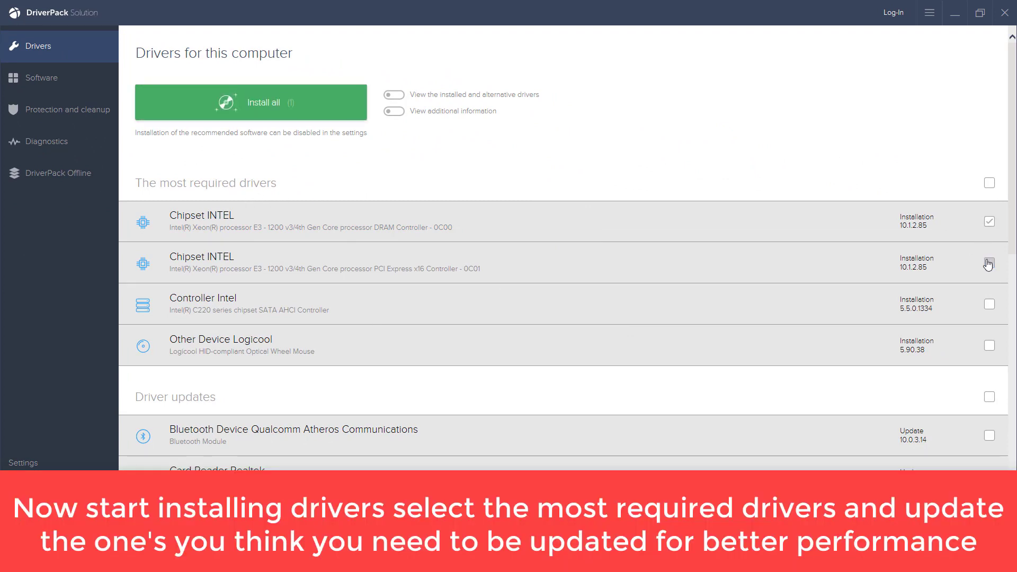
click(989, 263)
click(989, 304)
click(989, 346)
Select the driver updates for the Intel Management Engine chipset, Realtek sound card and Qualcomm Atheros Wi-Fi device.
scroll(334, 265, down, 2)
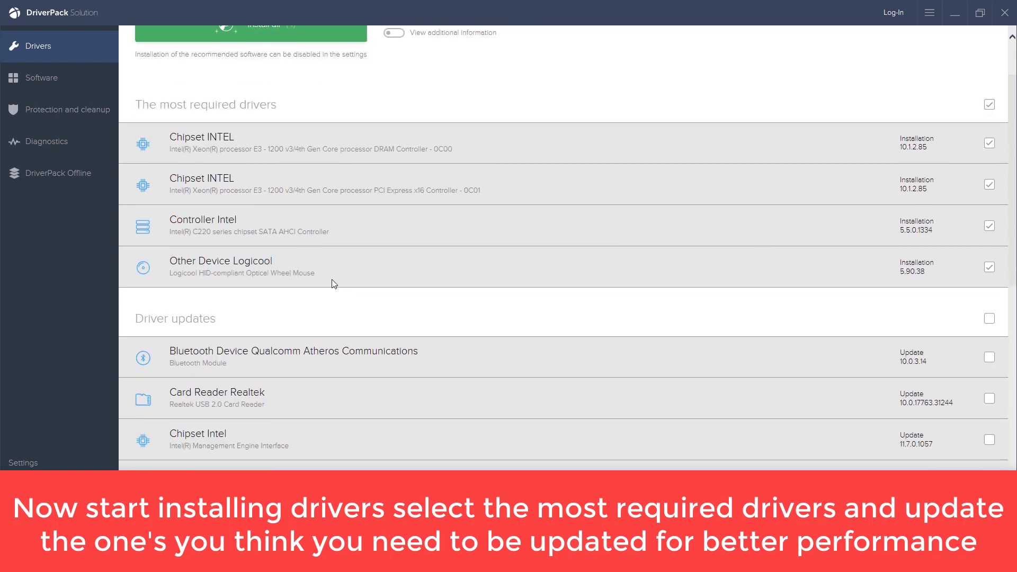
scroll(344, 280, down, 4)
scroll(237, 232, down, 2)
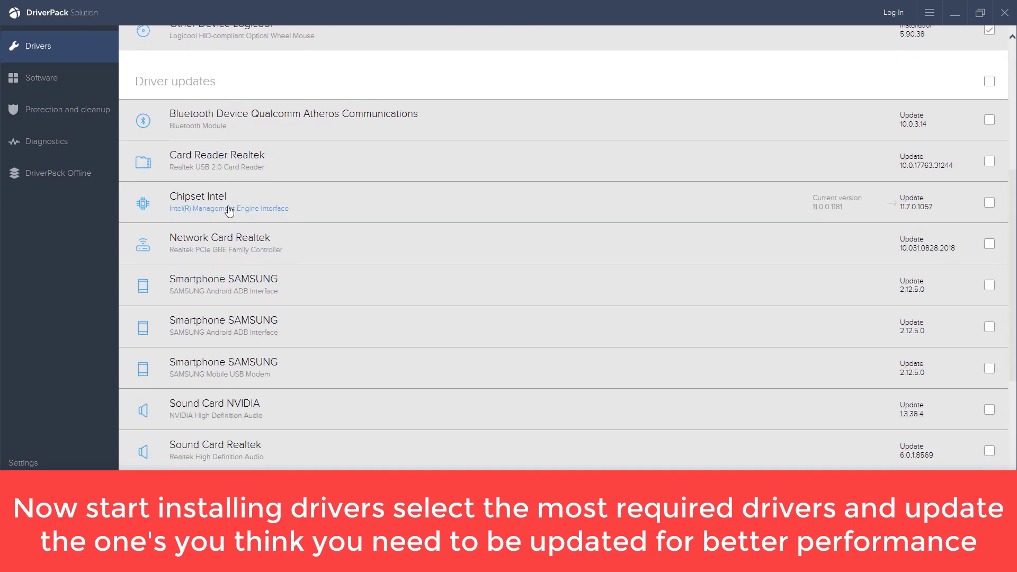
click(988, 201)
scroll(604, 280, down, 2)
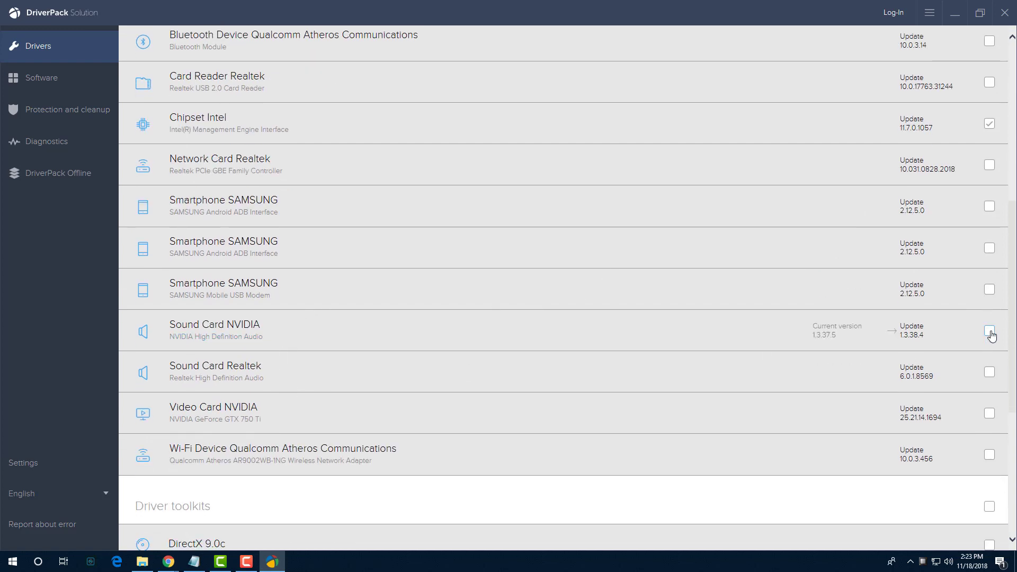
click(989, 372)
scroll(860, 326, down, 2)
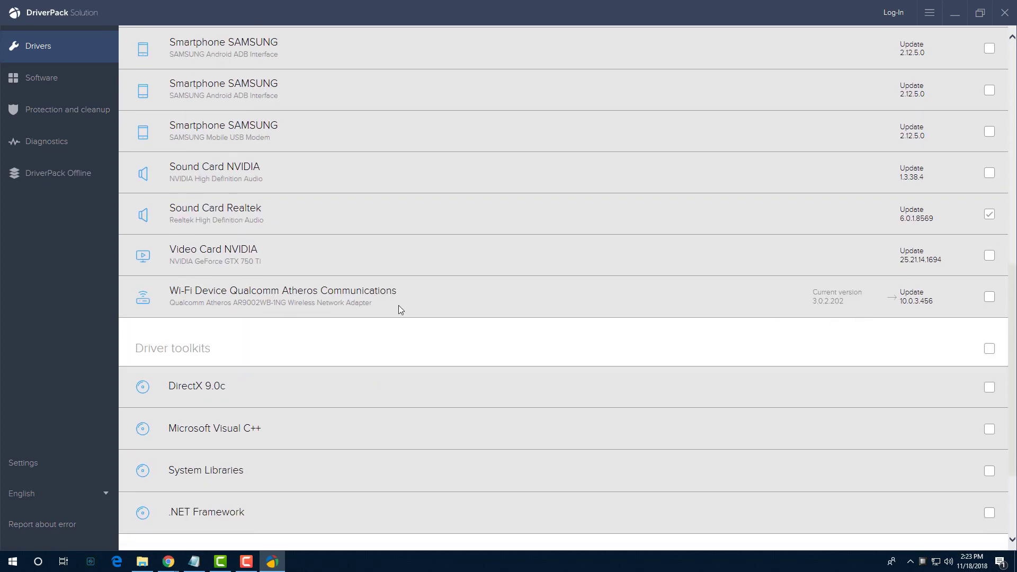
scroll(723, 295, down, 3)
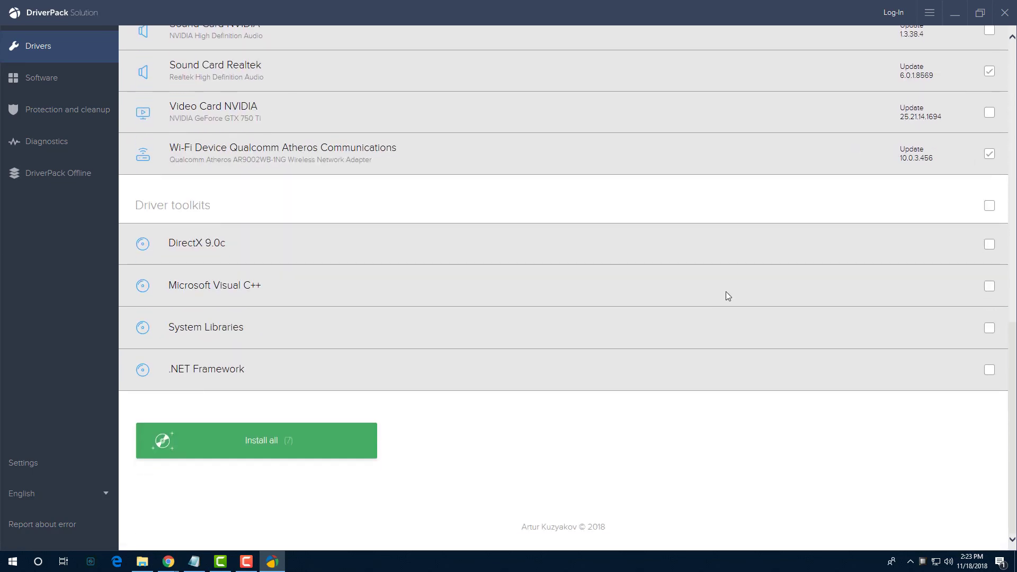
Start installing all selected drivers and updates.
scroll(958, 415, up, 10)
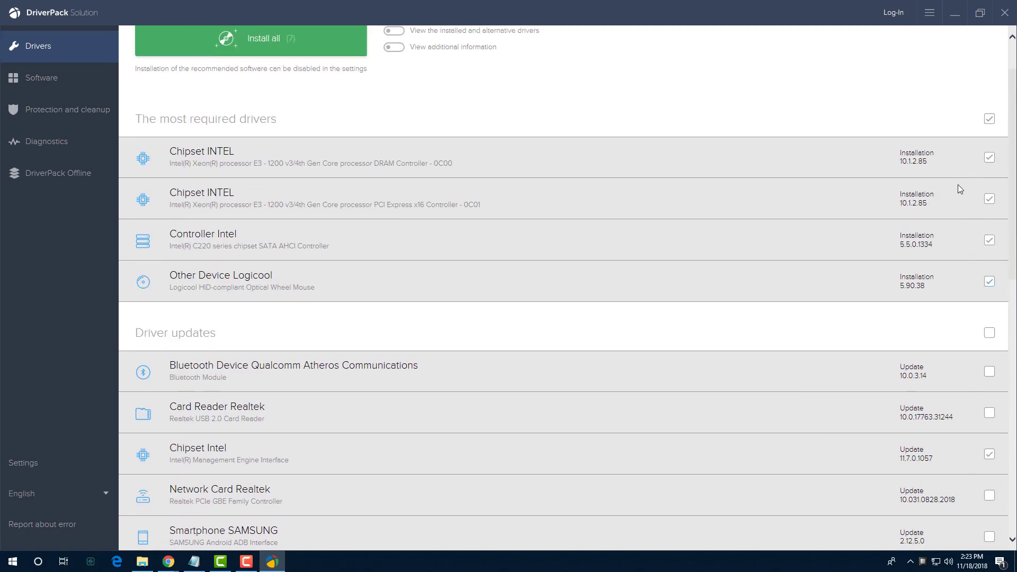
scroll(957, 185, up, 1)
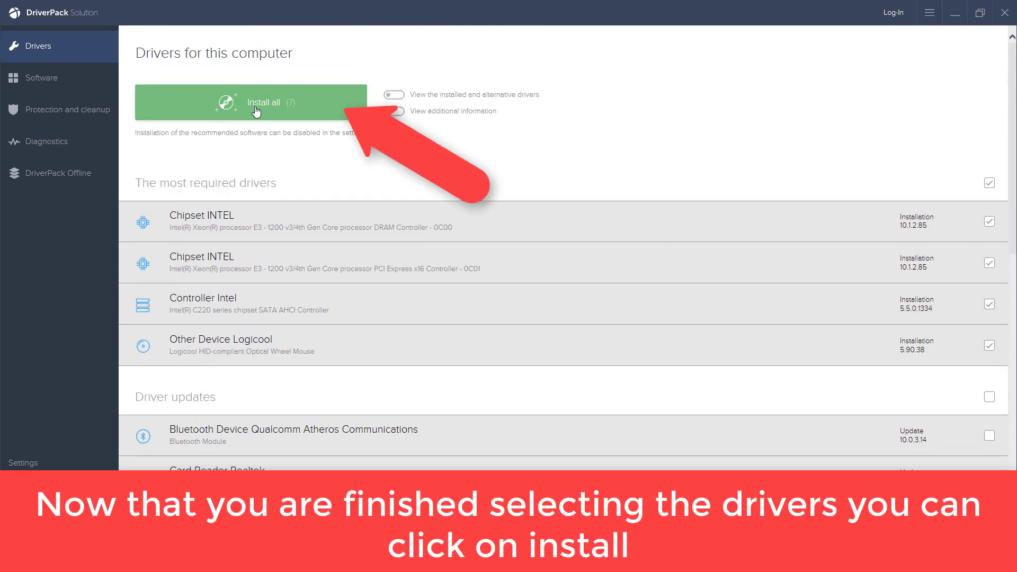
click(256, 110)
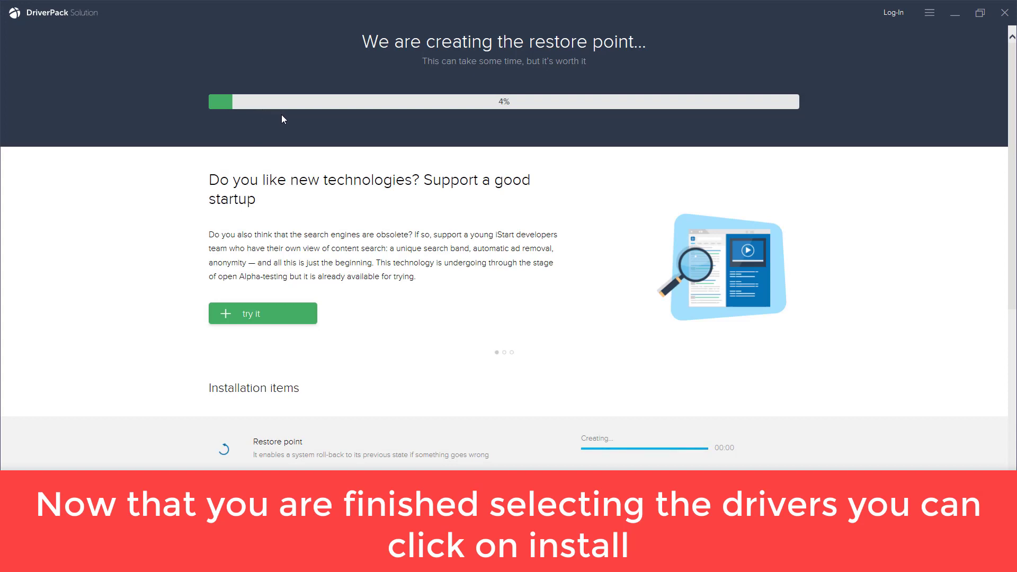
Check the download and installation progress of the restore point and each selected driver.
scroll(474, 217, down, 5)
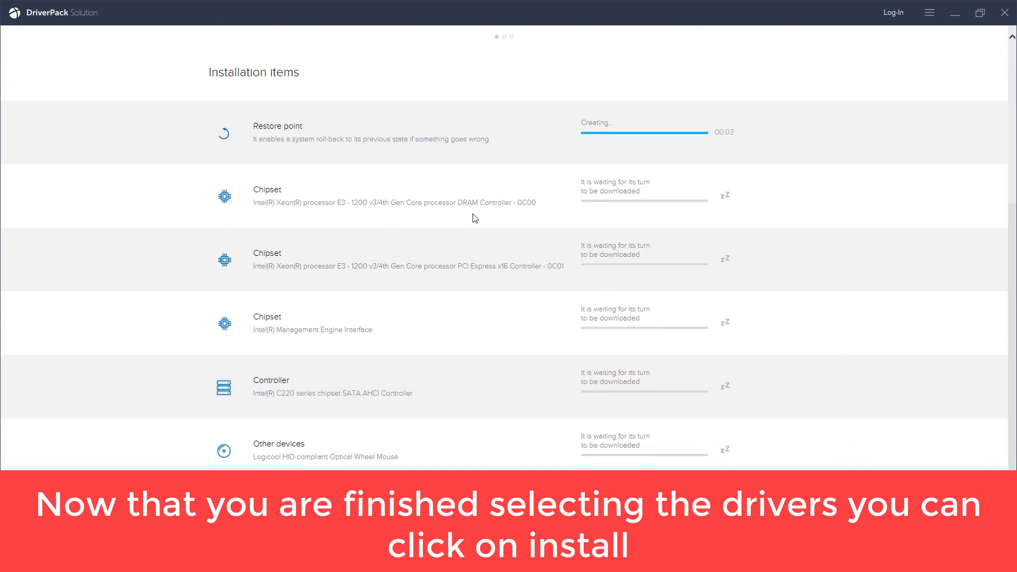
scroll(474, 218, down, 1)
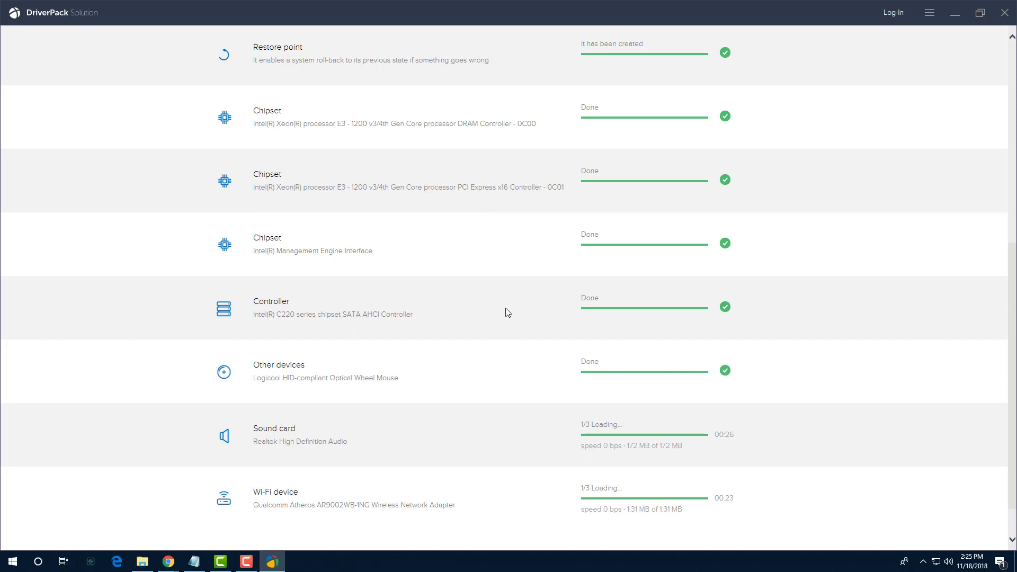
scroll(519, 326, down, 1)
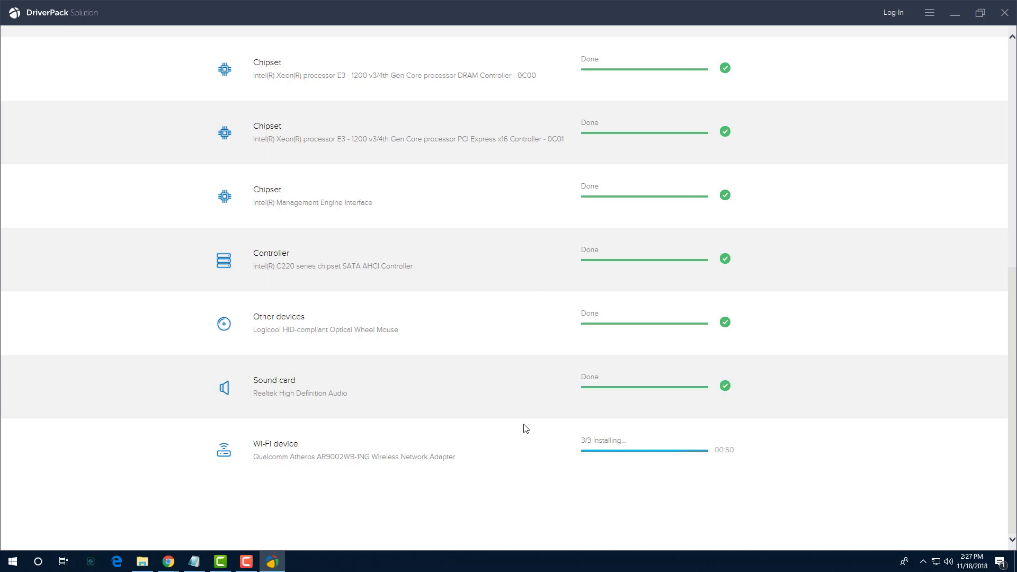
scroll(529, 414, up, 8)
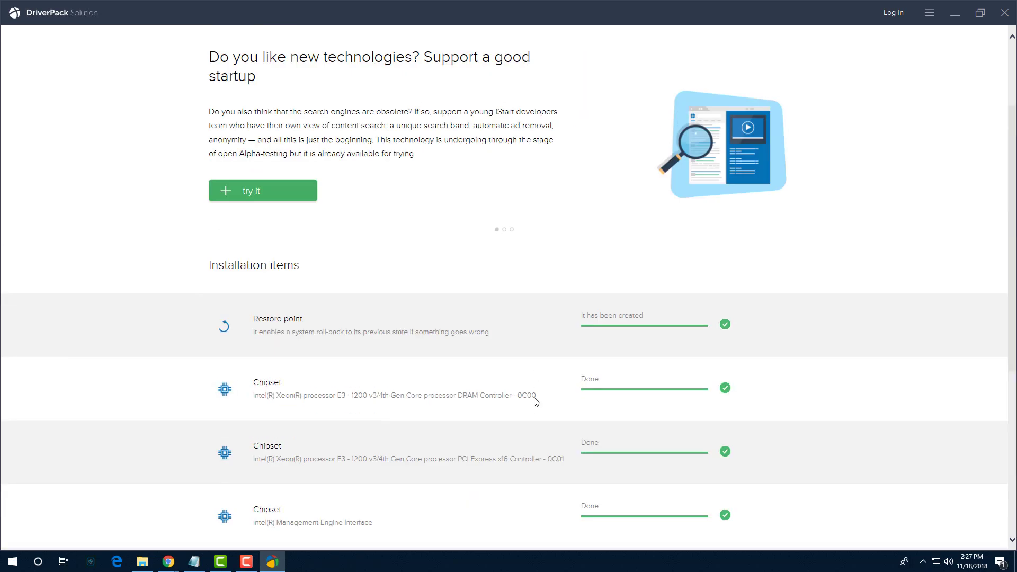
scroll(511, 391, down, 8)
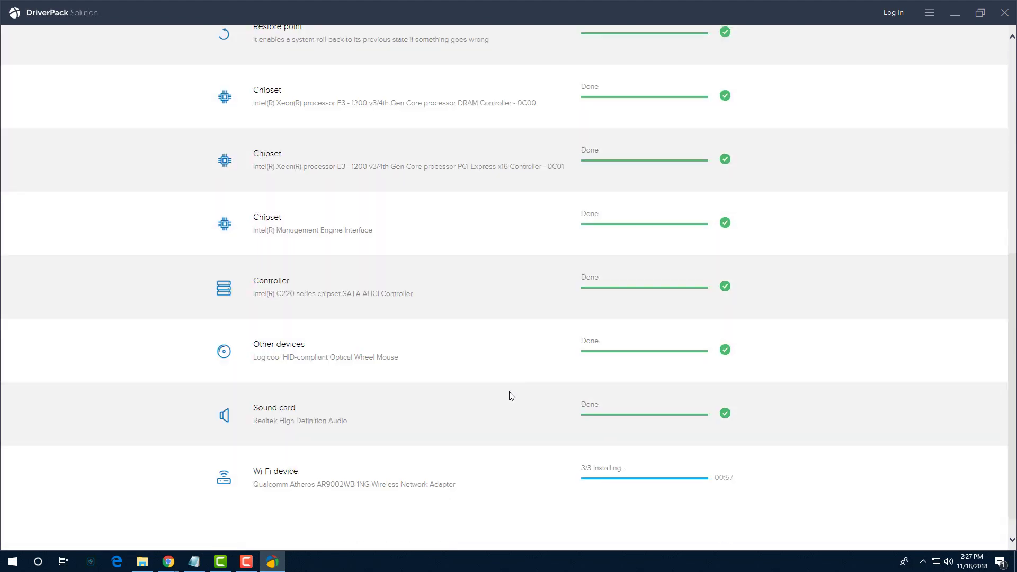
scroll(509, 396, up, 1)
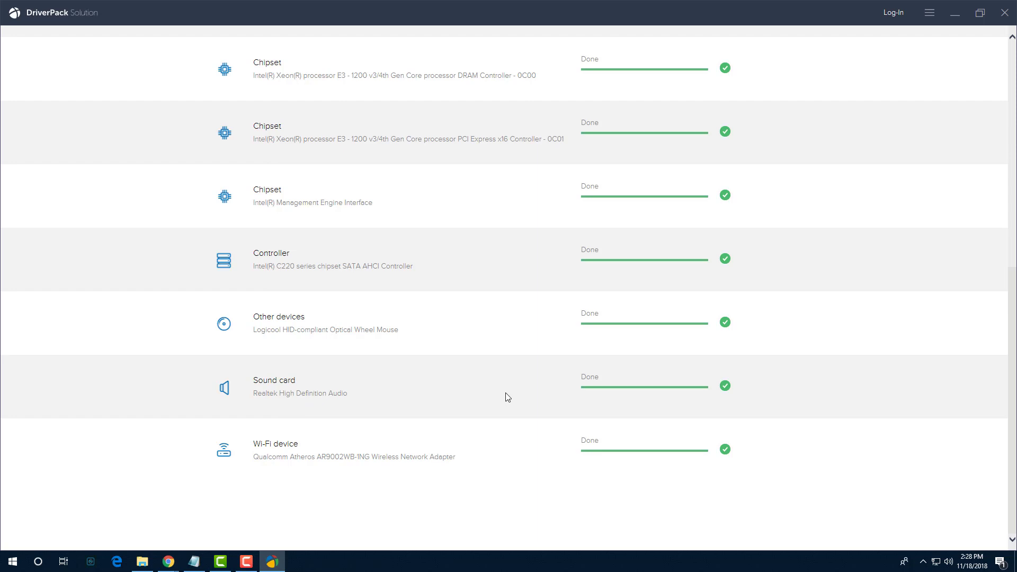
scroll(491, 403, up, 2)
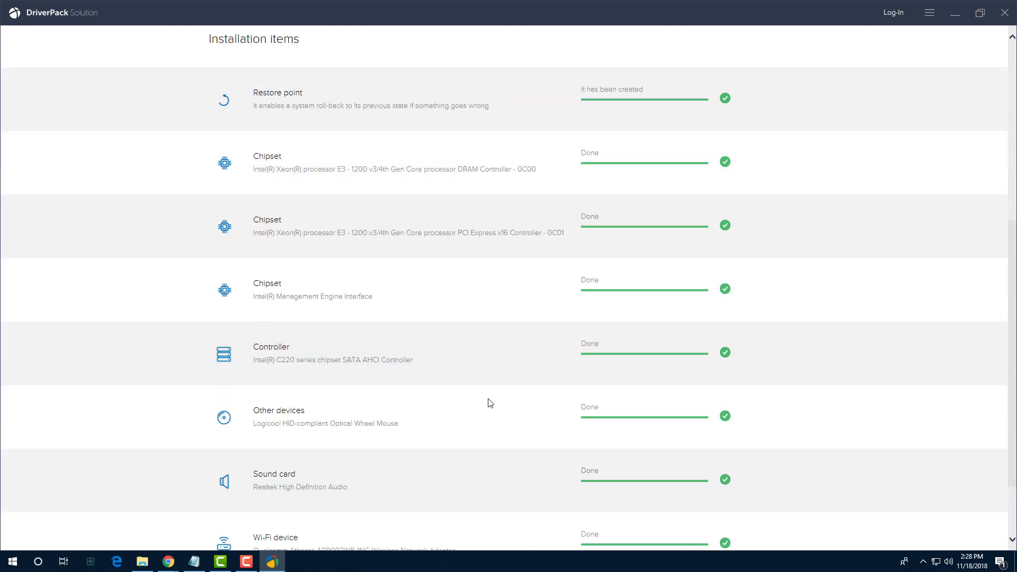
scroll(490, 403, up, 5)
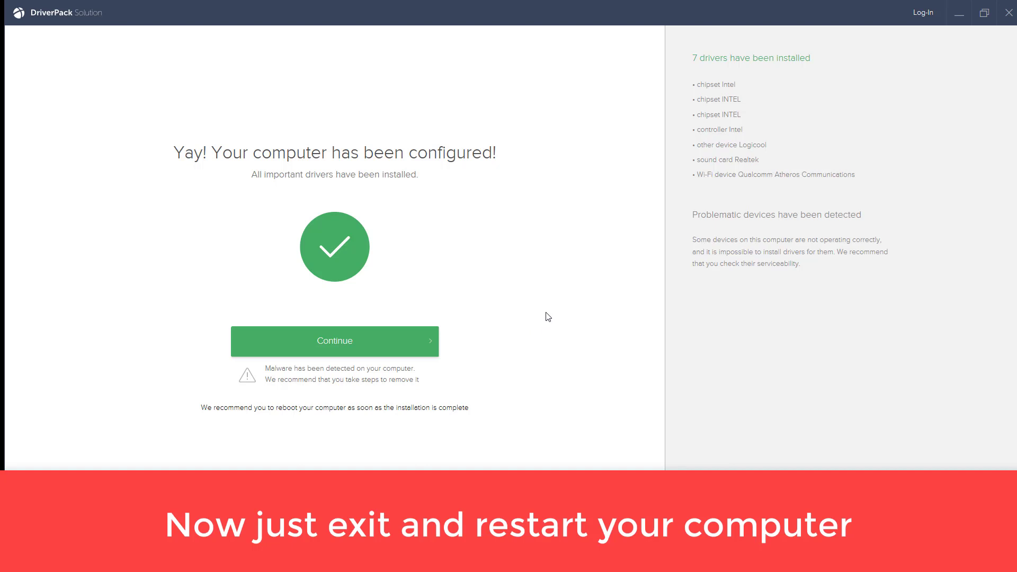
Close DriverPack Solution from the configuration completion screen.
click(1008, 19)
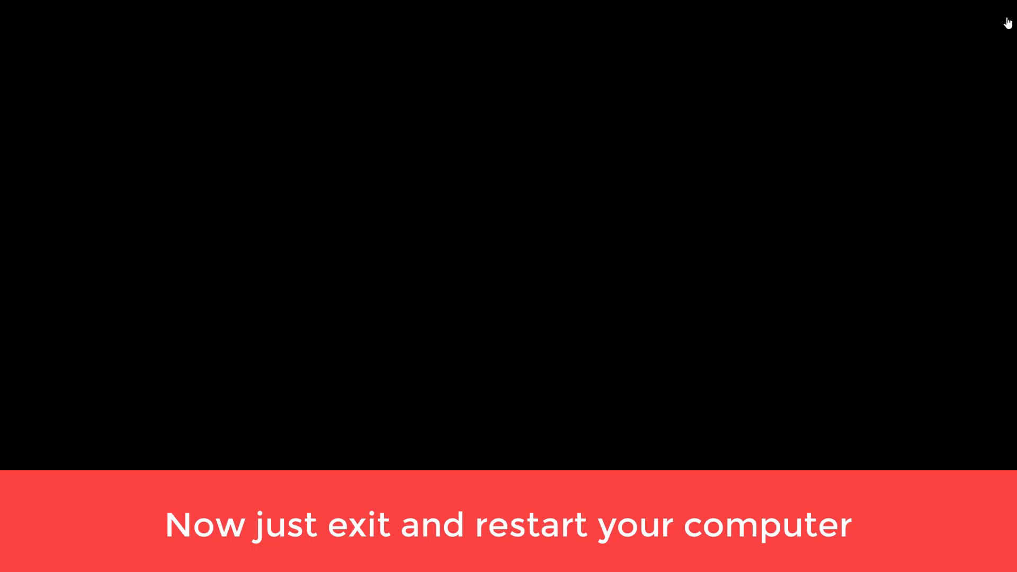